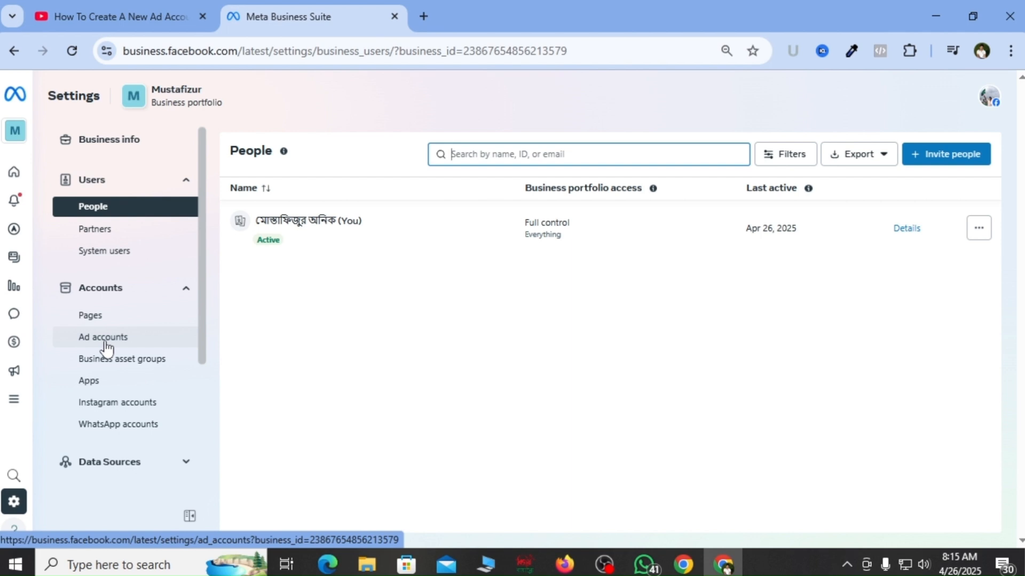
Step: Look over the portfolio's ad accounts page and check the ad account creation limit in its business info
scroll(203, 288, "down", 1)
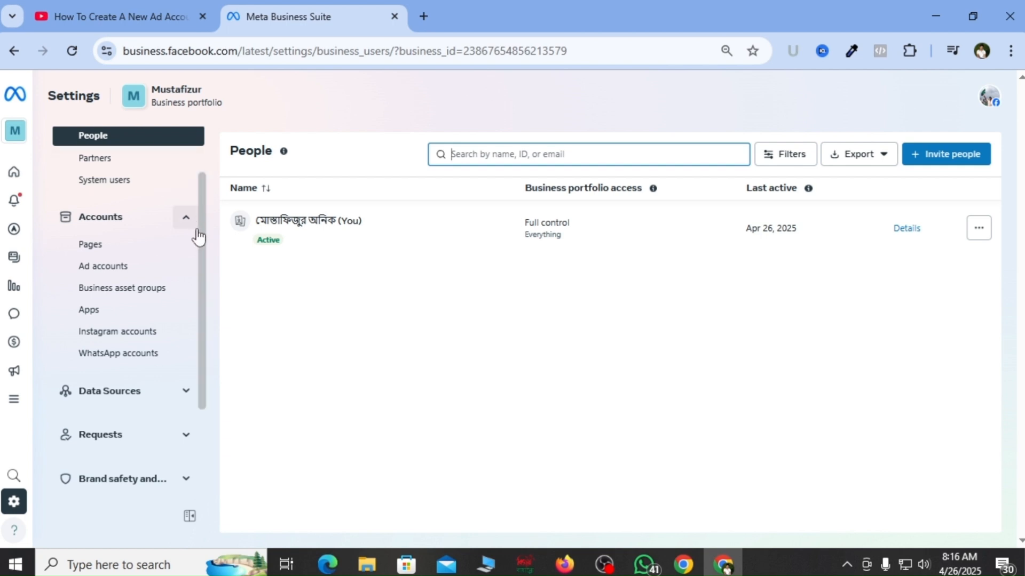
scroll(203, 240, "down", 1)
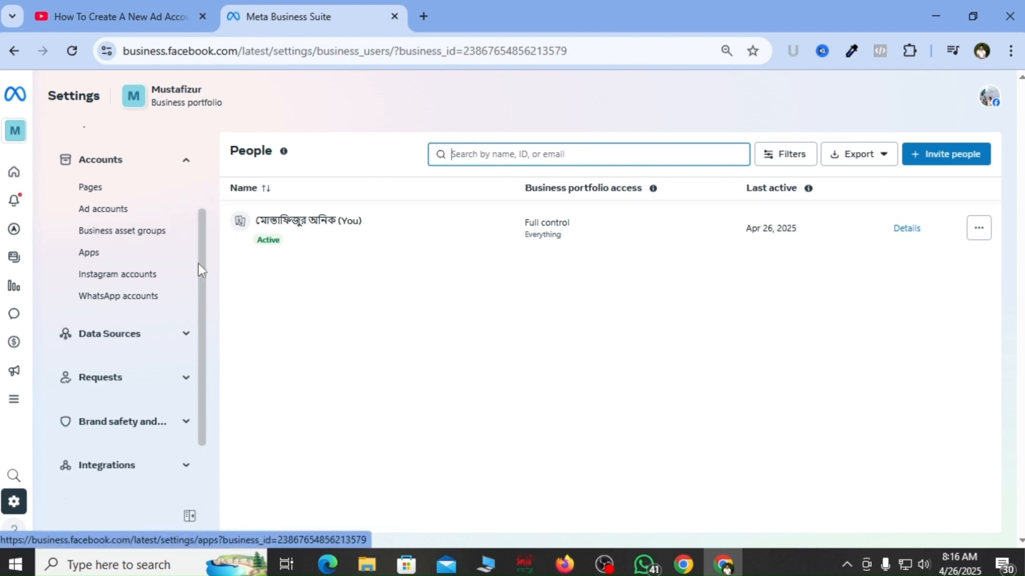
scroll(202, 245, "up", 3)
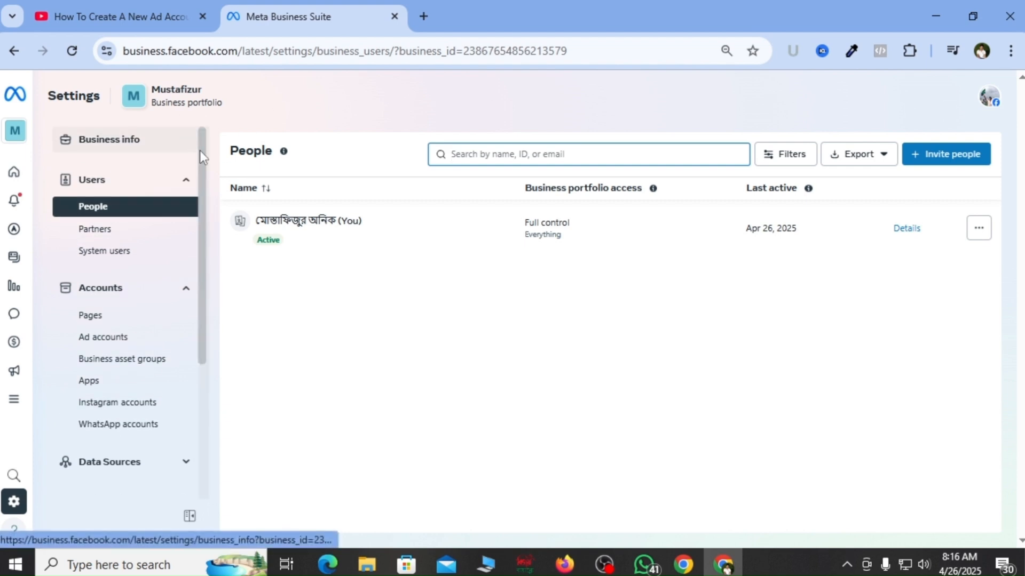
scroll(201, 177, "down", 3)
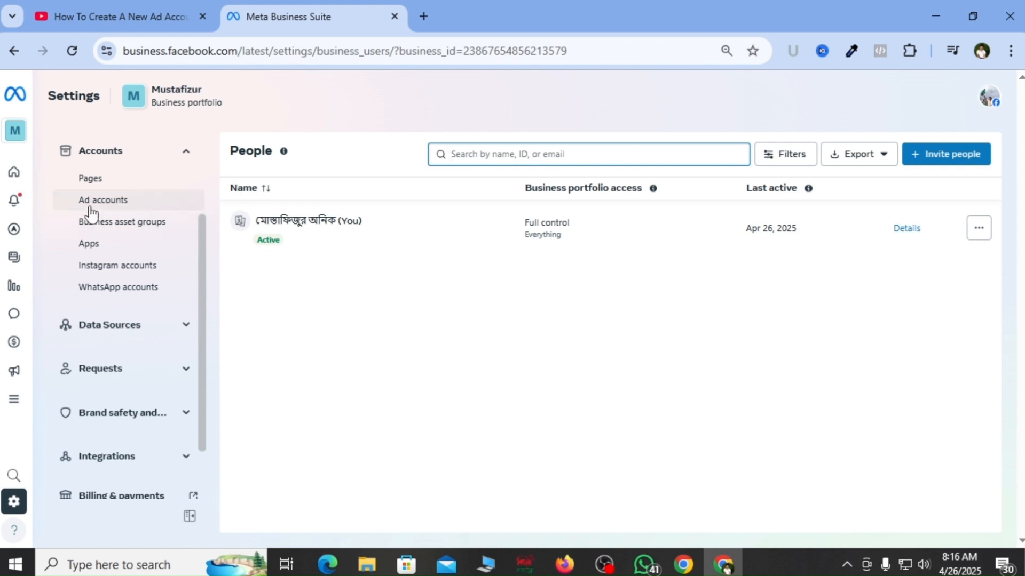
left_click(110, 204)
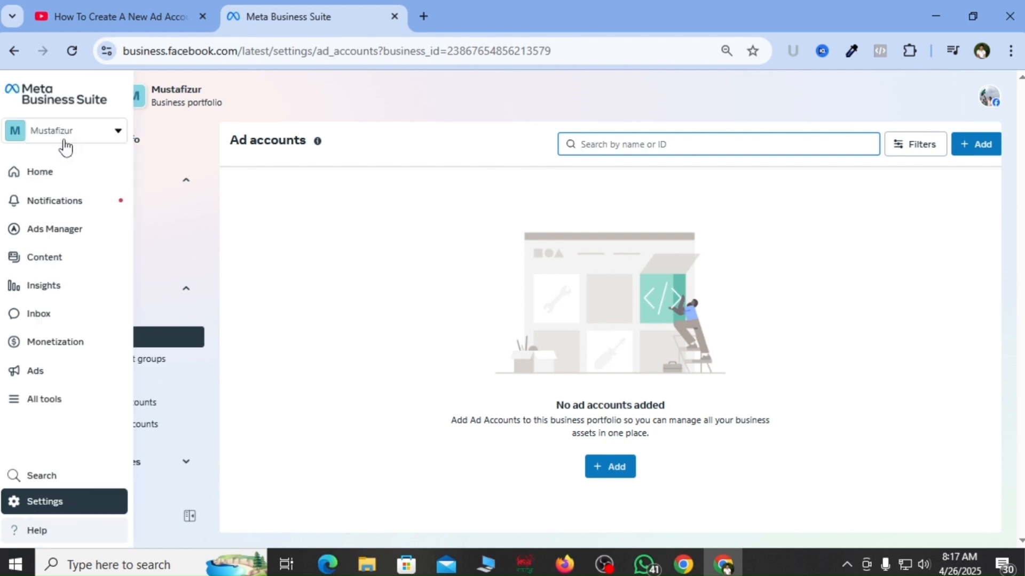
left_click(128, 141)
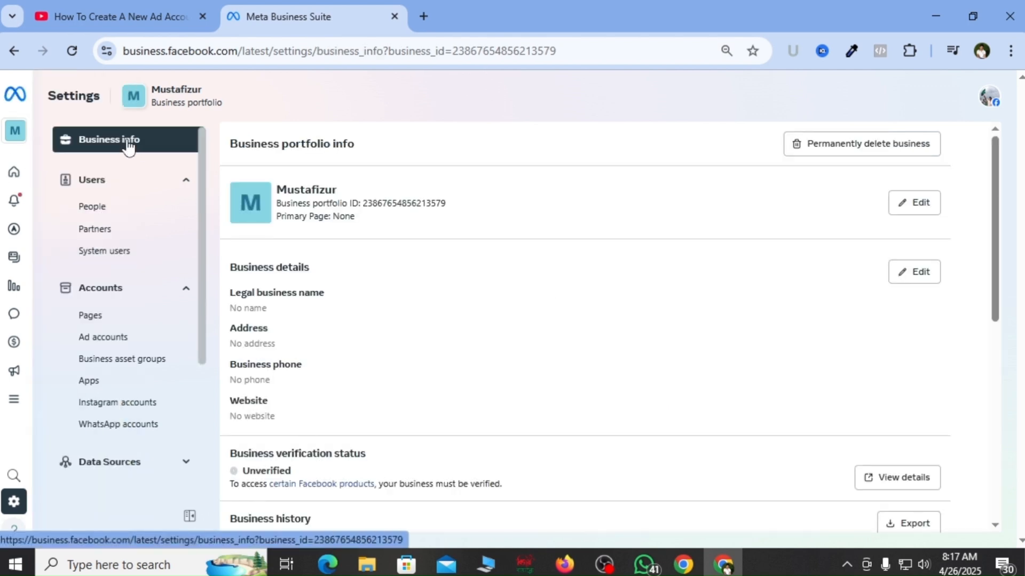
scroll(615, 331, "down", 3)
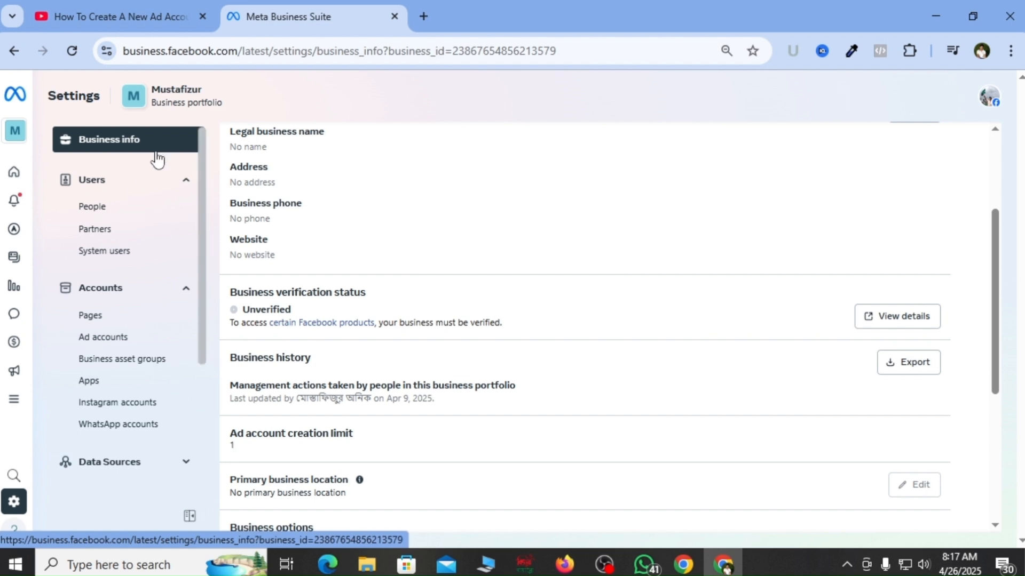
Step: Start creating a new ad account from the ad accounts settings and name it Modhu
left_click(123, 340)
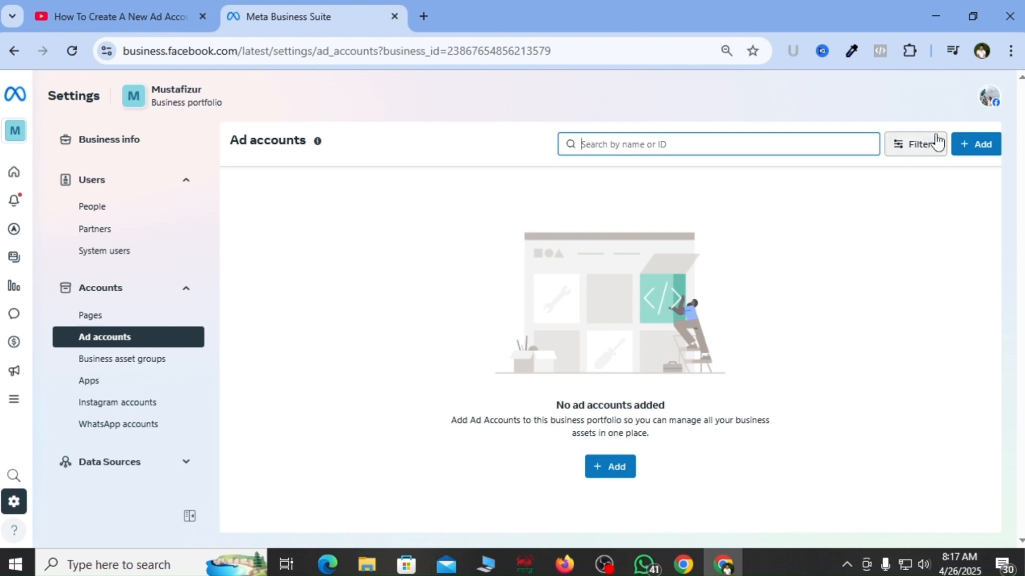
left_click(966, 145)
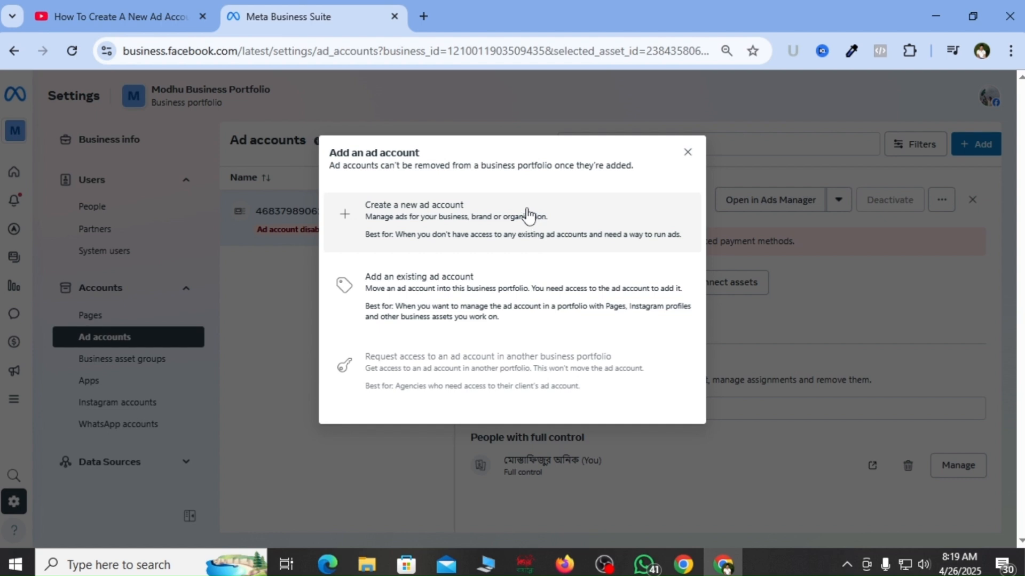
left_click(447, 214)
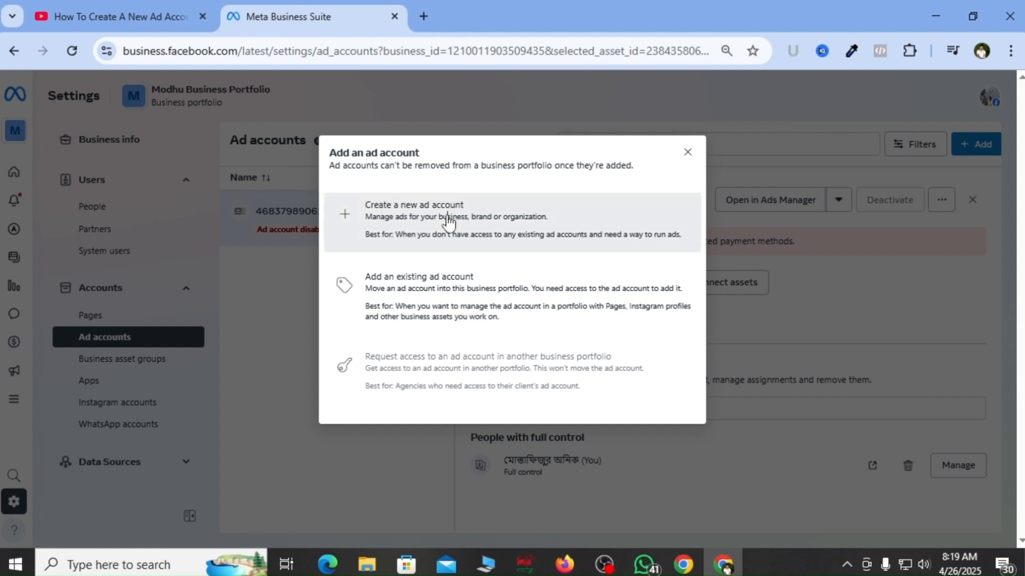
left_click(452, 202)
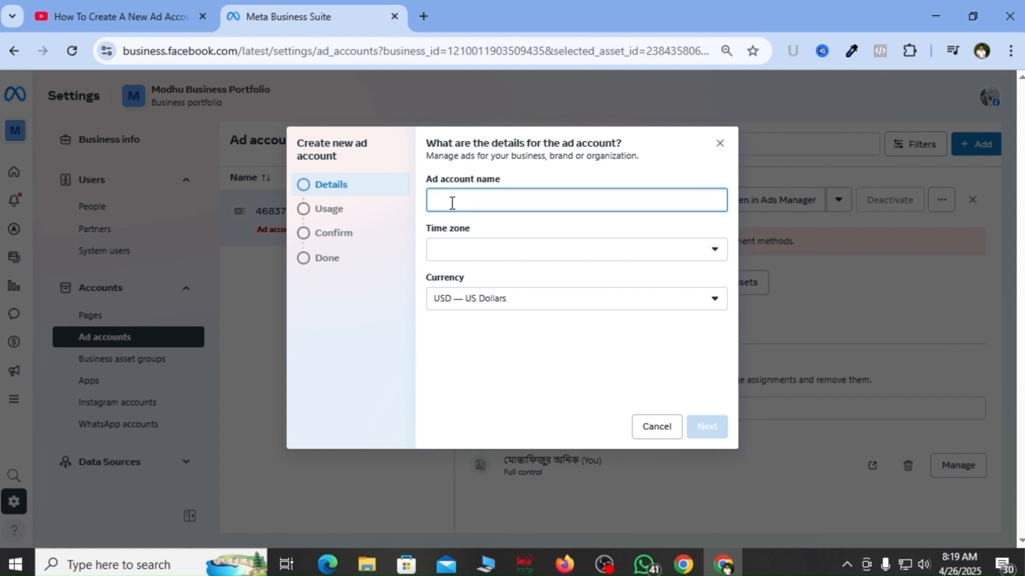
type("Modhu")
Step: Set the new ad account's time zone to (GMT+06:00) Asia/Dhaka
left_click(538, 251)
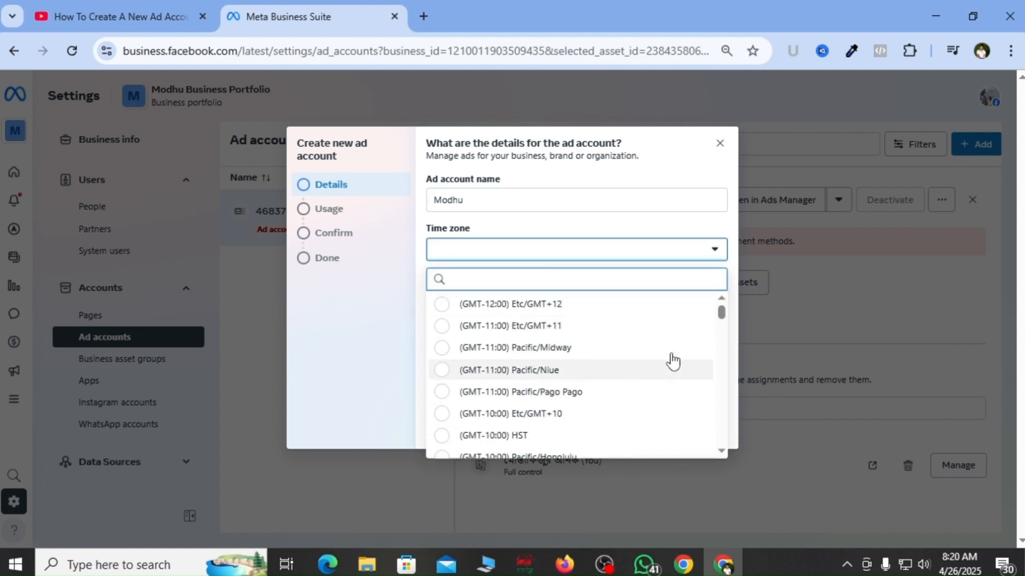
left_click_drag(720, 314, 721, 319)
left_click(469, 276)
type("dhaka")
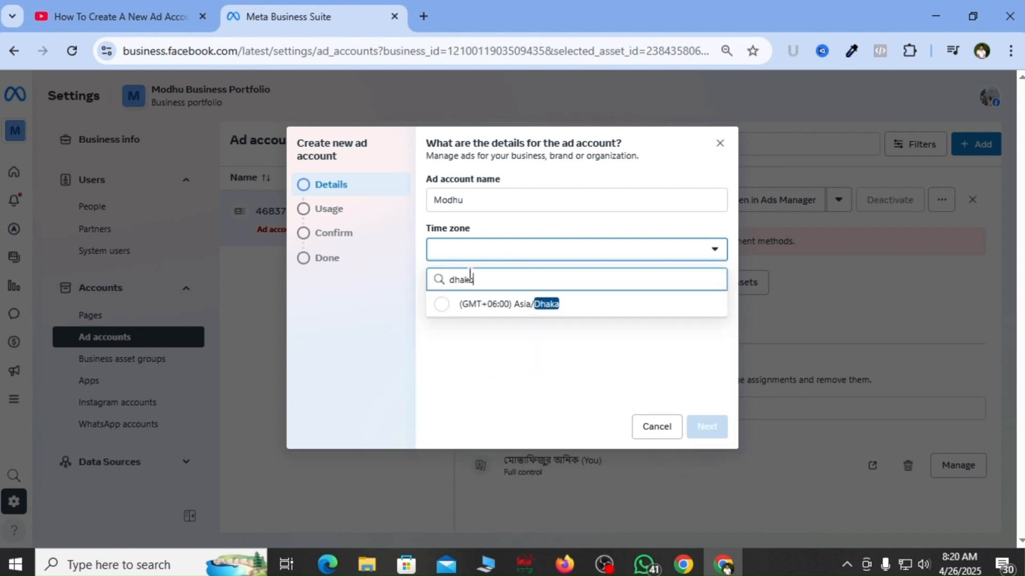
left_click(443, 308)
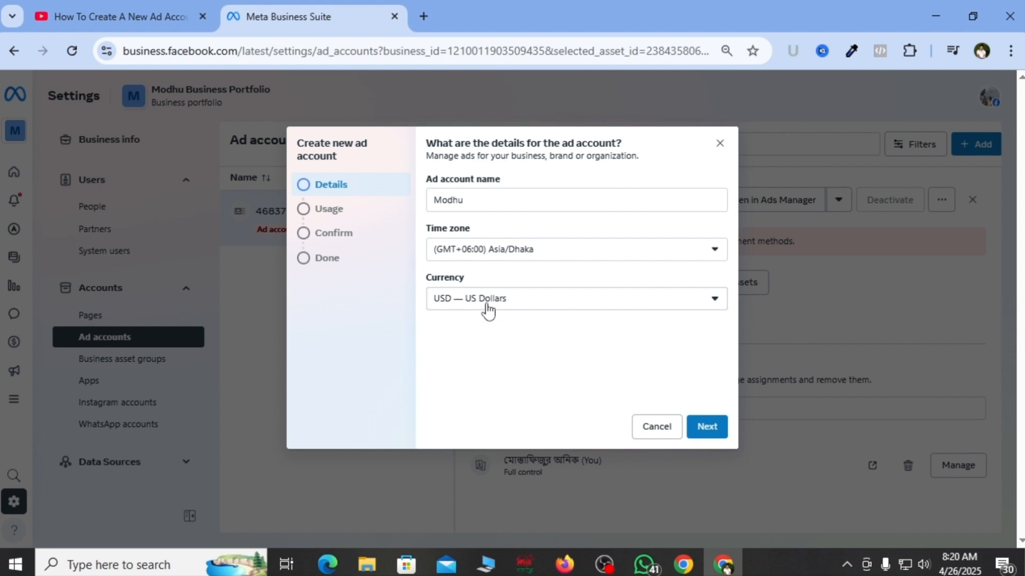
Step: Browse the currency options, keep USD — US Dollars for the ad account, and proceed to the usage stage
left_click(518, 302)
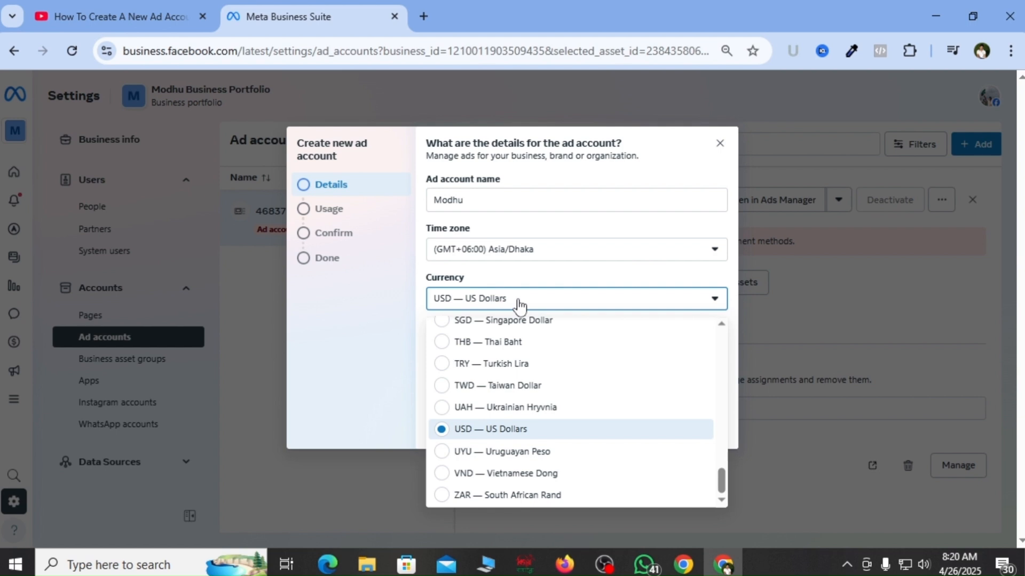
left_click(517, 302)
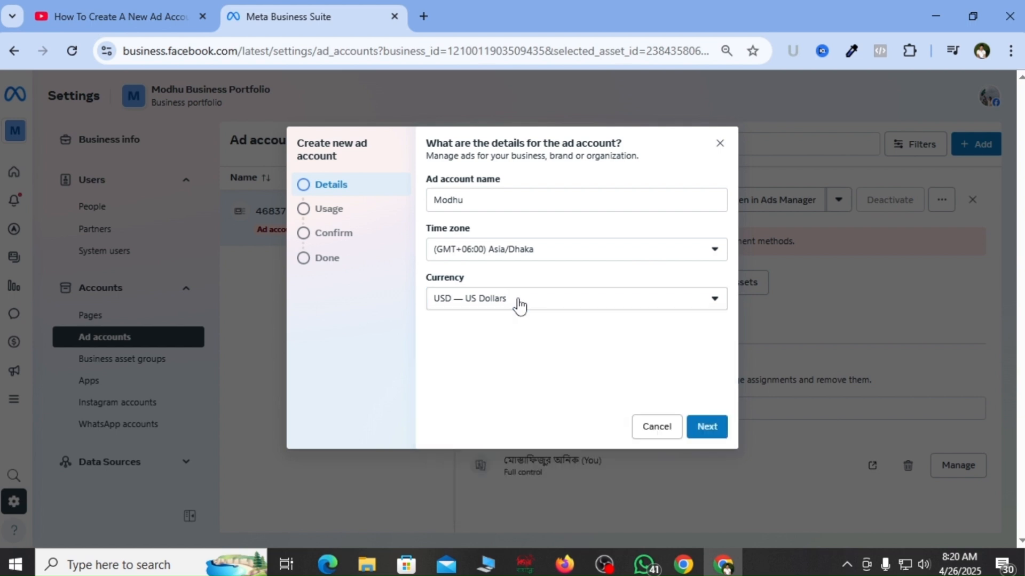
left_click(515, 303)
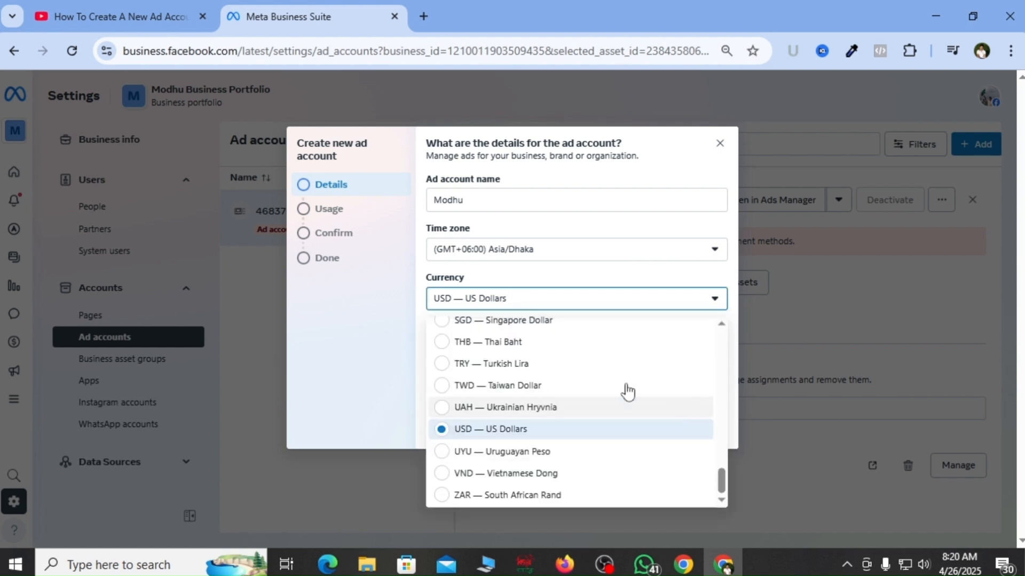
left_click_drag(721, 480, 721, 338)
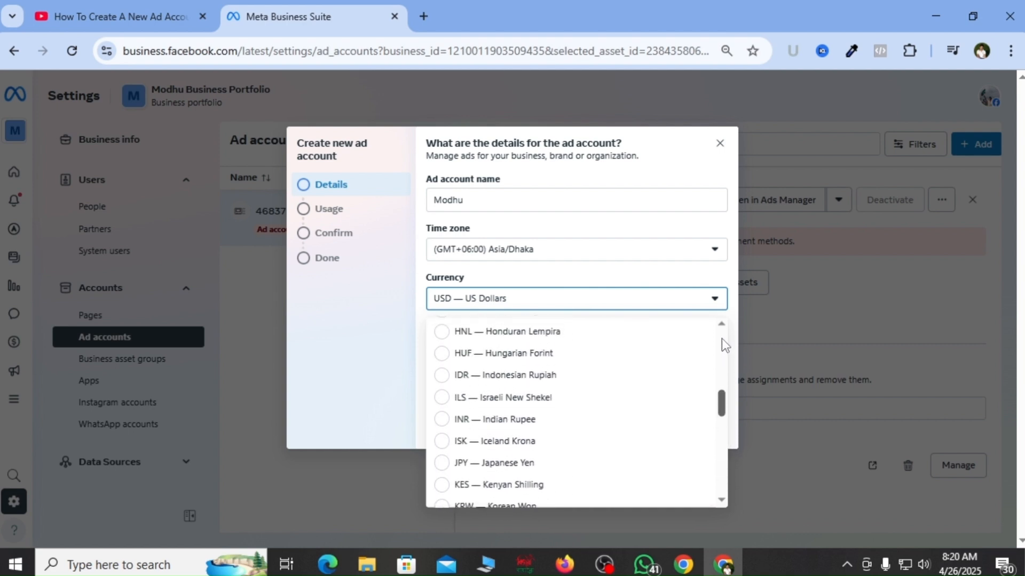
left_click(516, 299)
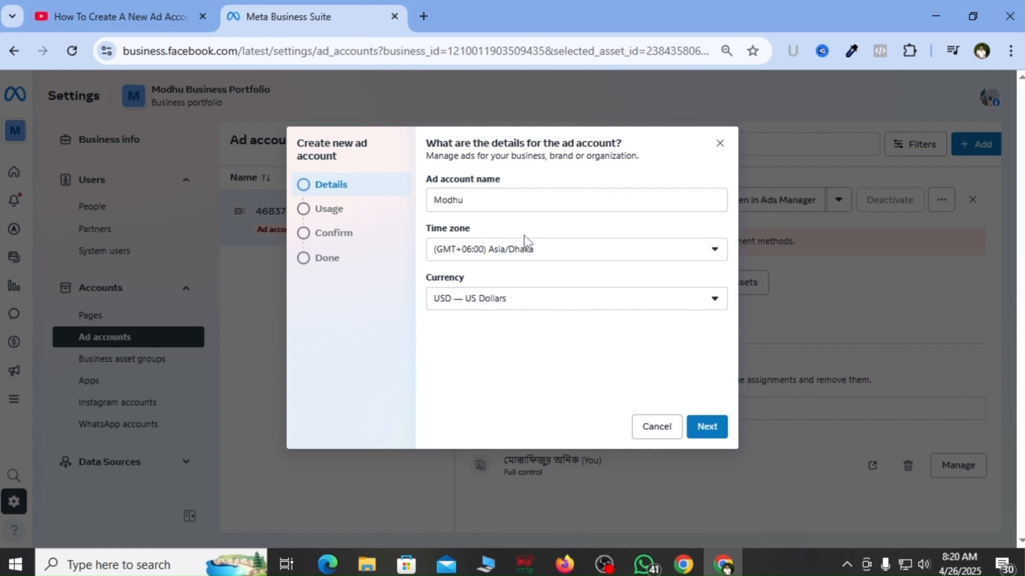
left_click(715, 435)
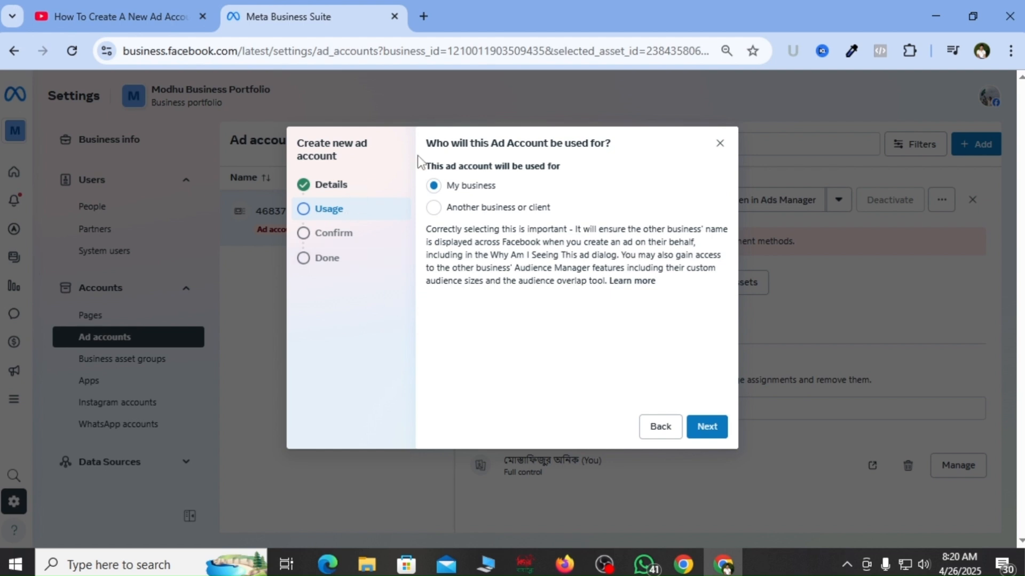
Step: Choose My business as the ad account's intended use and proceed to the confirmation stage
left_click(434, 209)
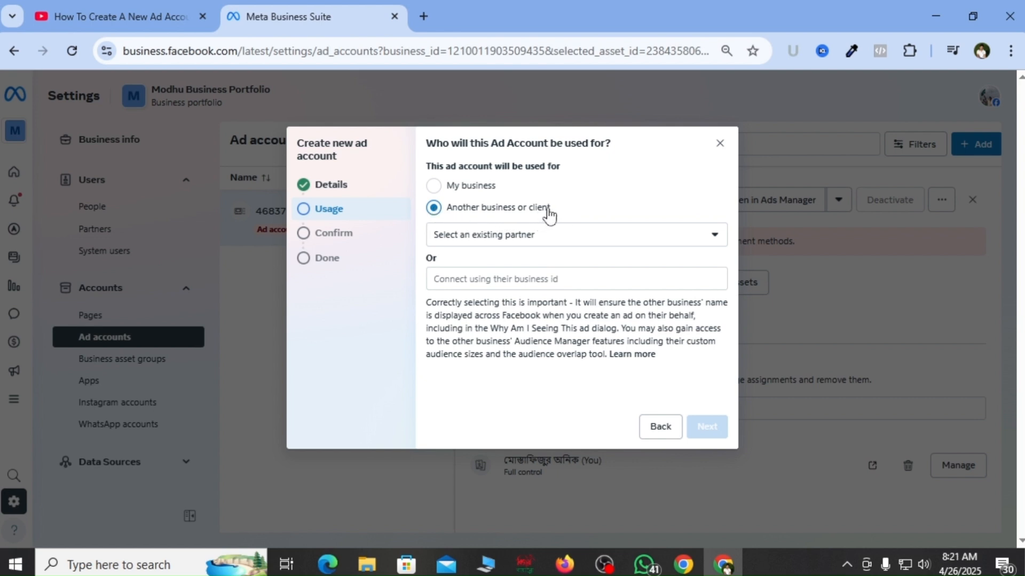
left_click(434, 187)
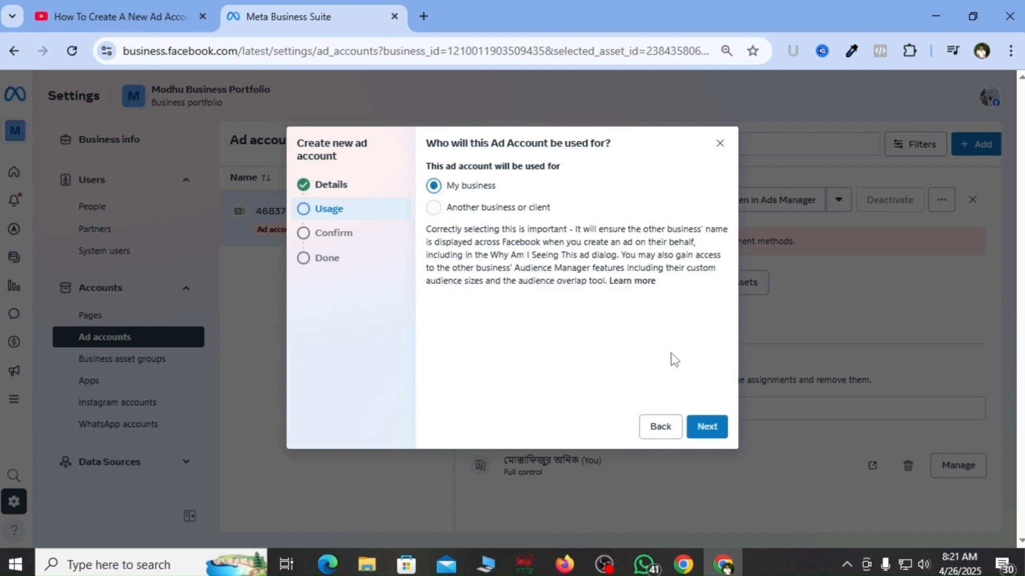
left_click(715, 435)
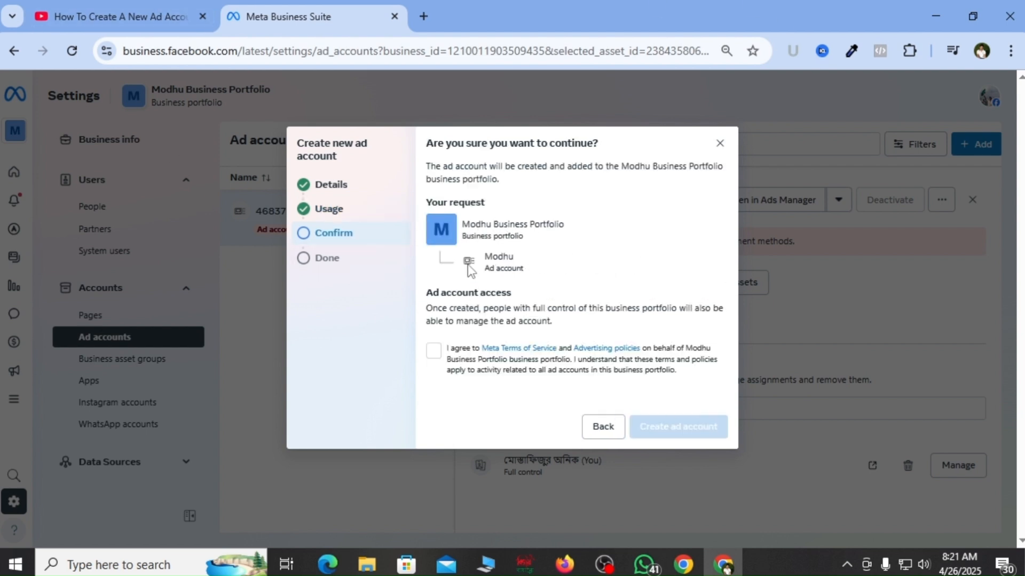
Step: Agree to the Meta terms and advertising policies and create the Modhu ad account
left_click_drag(486, 260, 526, 267)
left_click(434, 353)
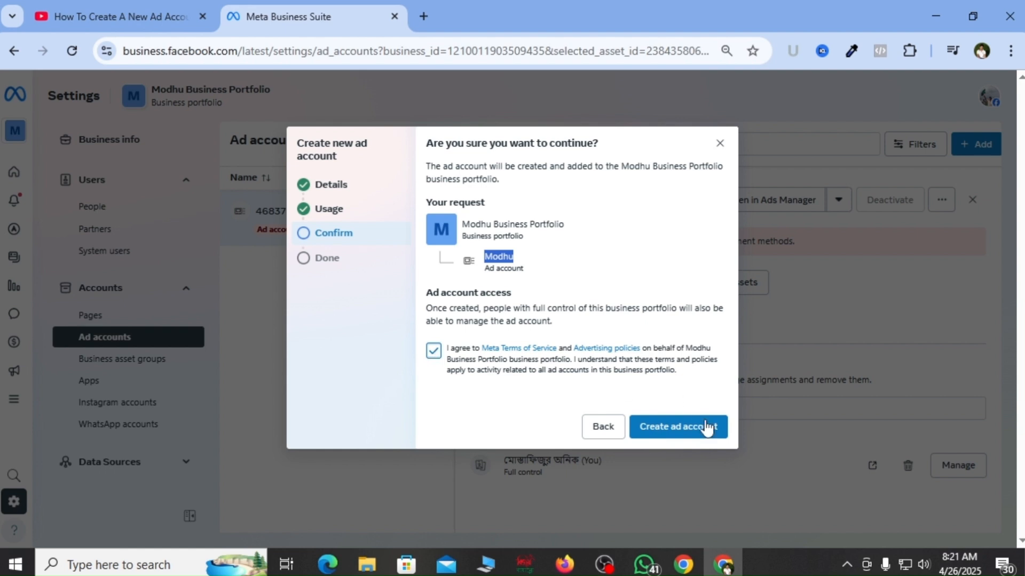
left_click(686, 431)
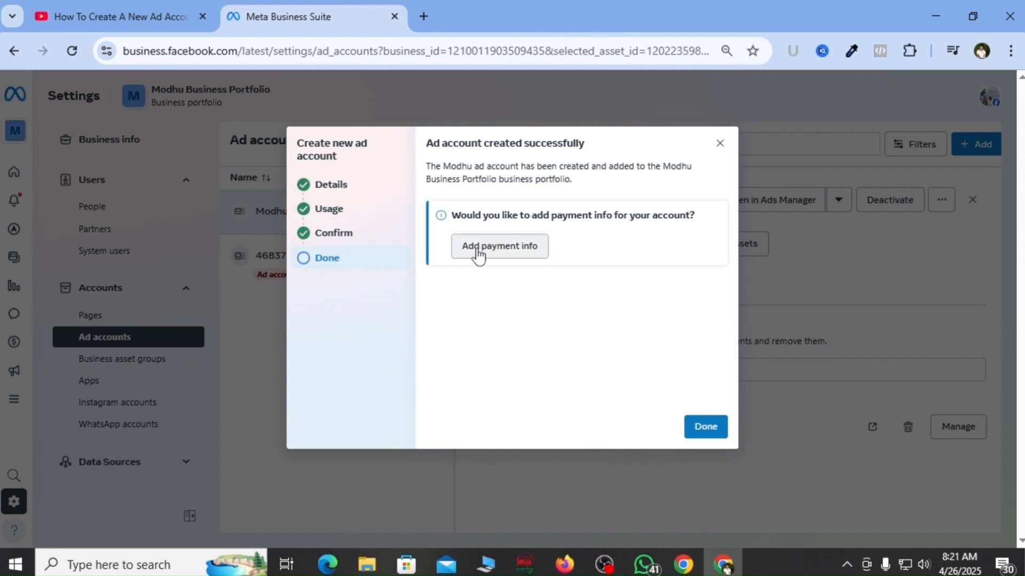
Step: View the payment information form for the new ad account, then return to its details without adding a payment method
left_click(527, 255)
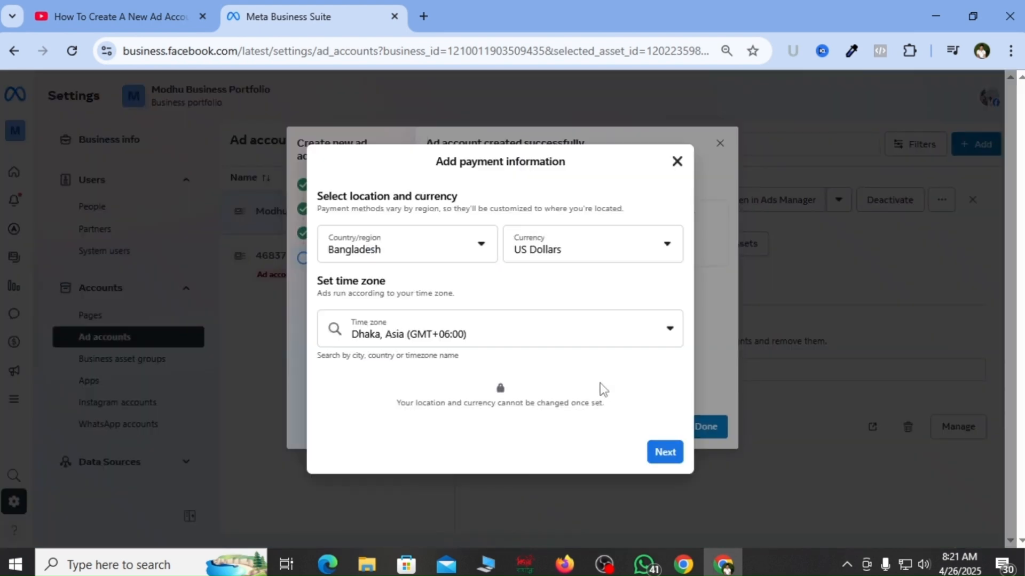
left_click(677, 162)
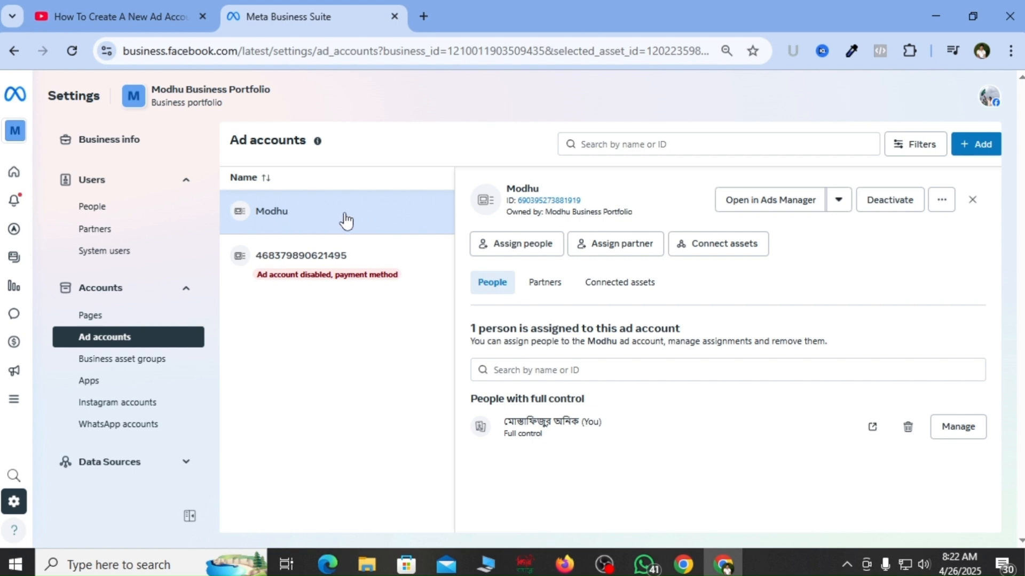
double_click(515, 189)
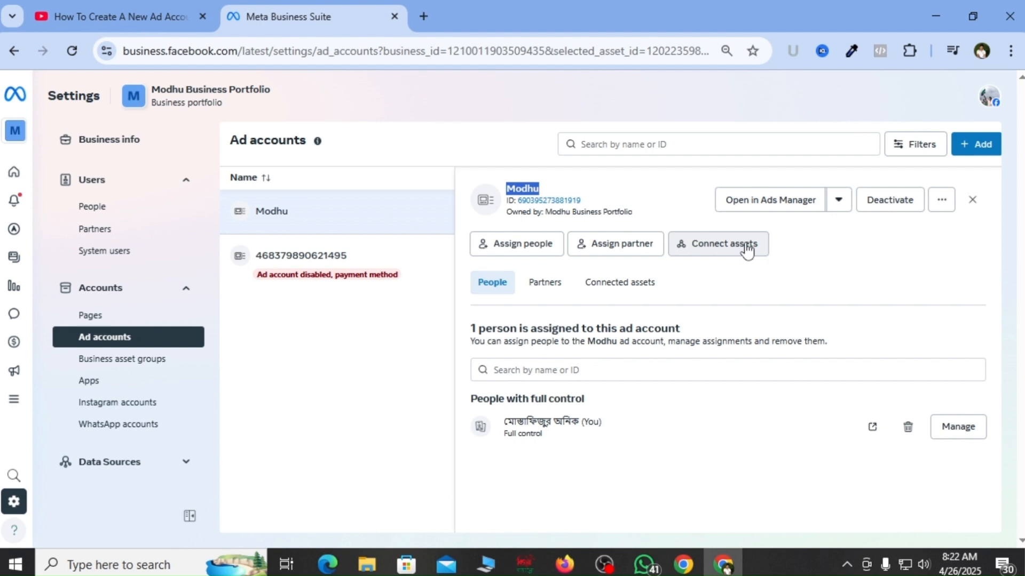
Step: Assign your own user and the Conversions API System User to the Modhu ad account with the Manage campaigns (ads) permission
left_click(524, 246)
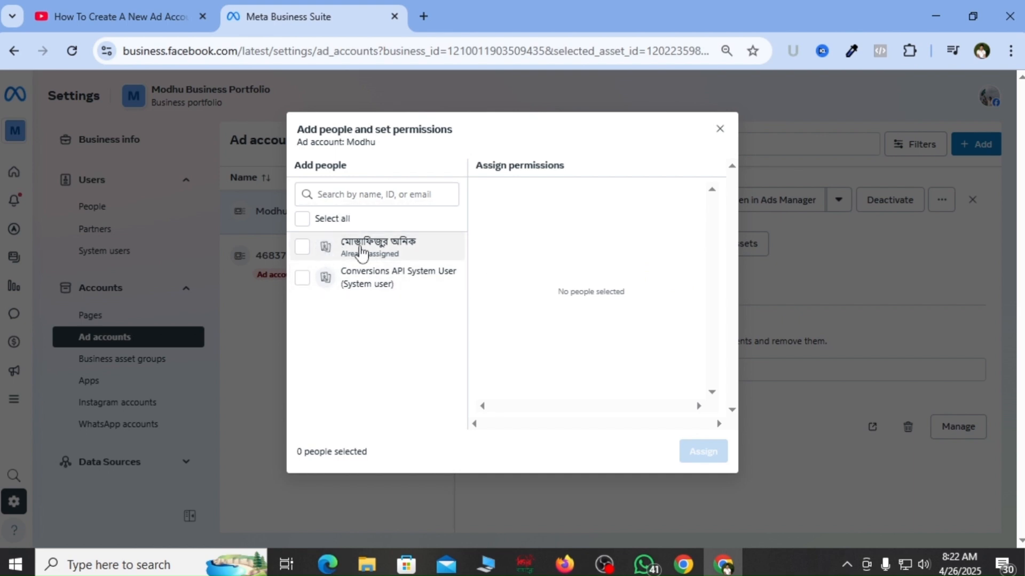
left_click(302, 247)
left_click(302, 278)
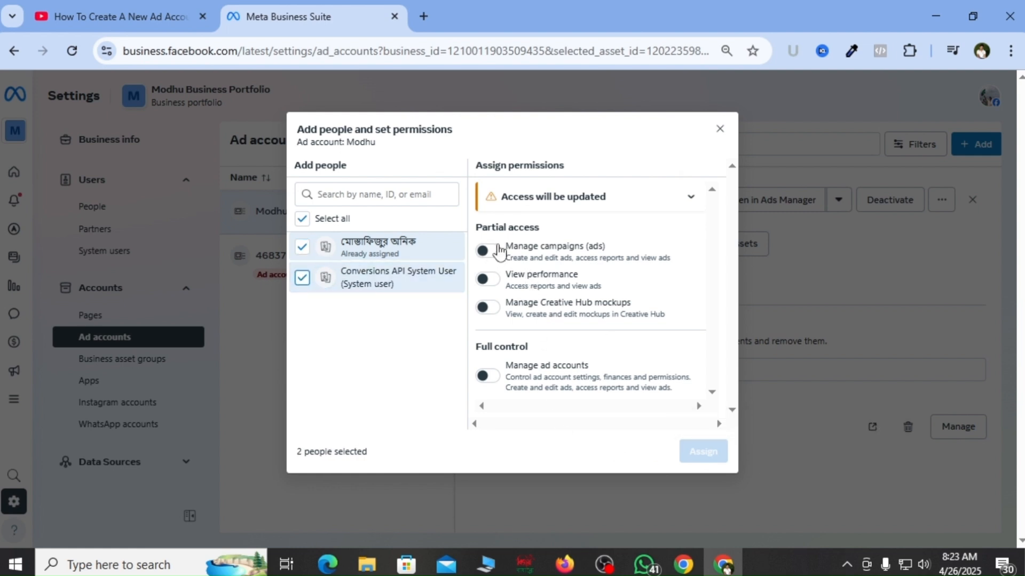
left_click(488, 251)
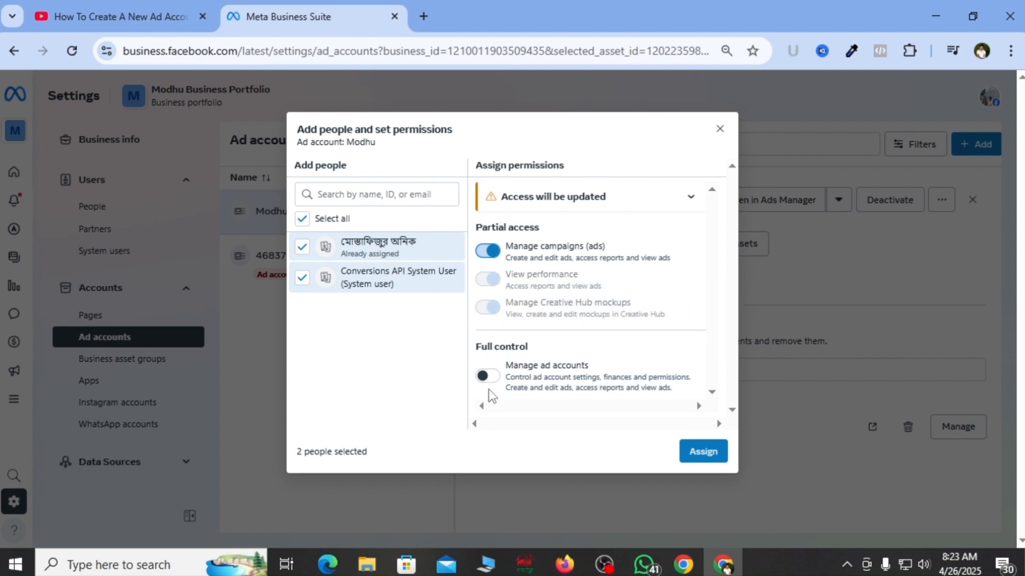
left_click(706, 455)
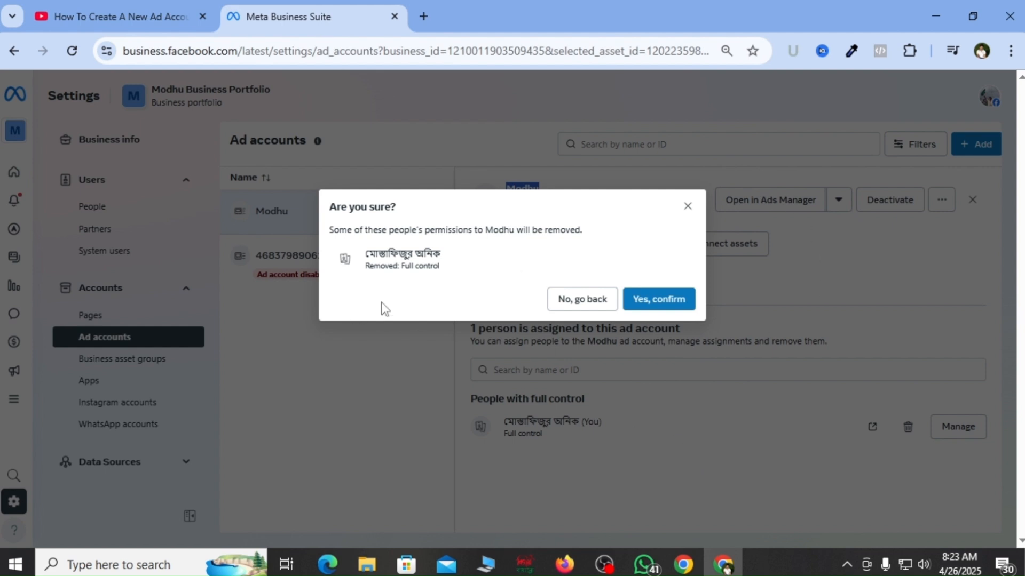
left_click(652, 302)
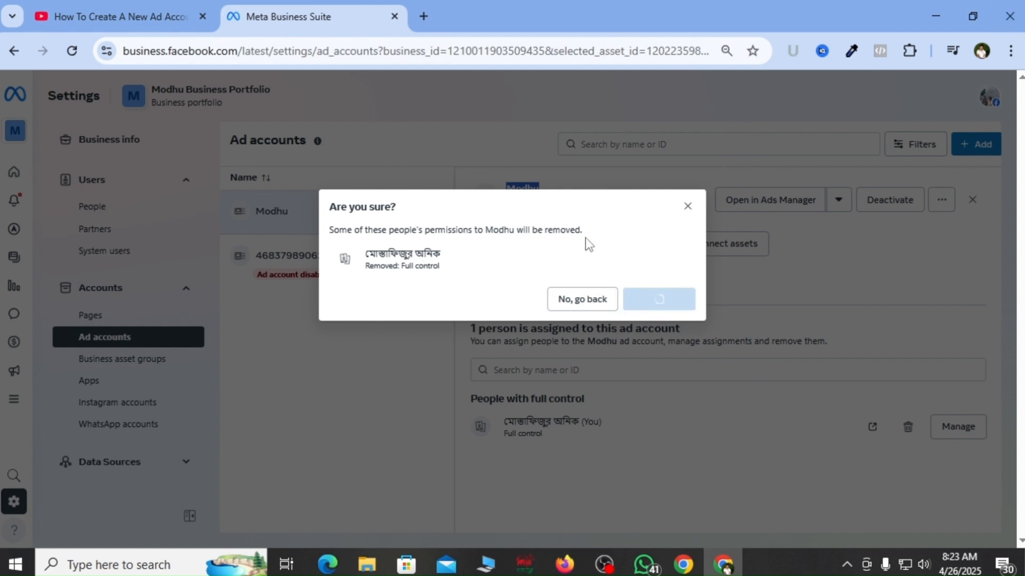
left_click(672, 394)
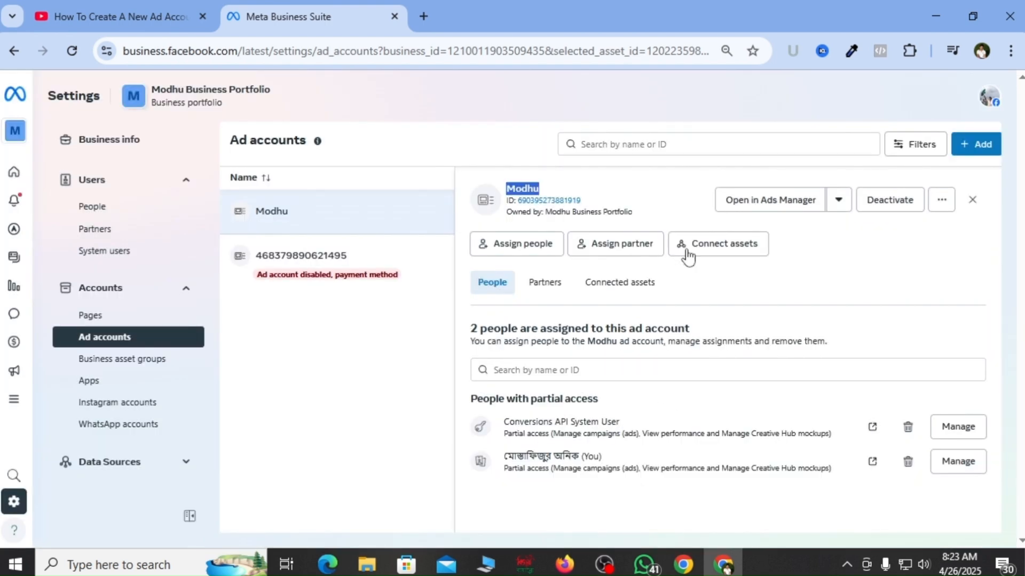
Step: Open the form for sharing the ad account with a partner and try the Manage ad accounts permission without assigning anyone
left_click(603, 249)
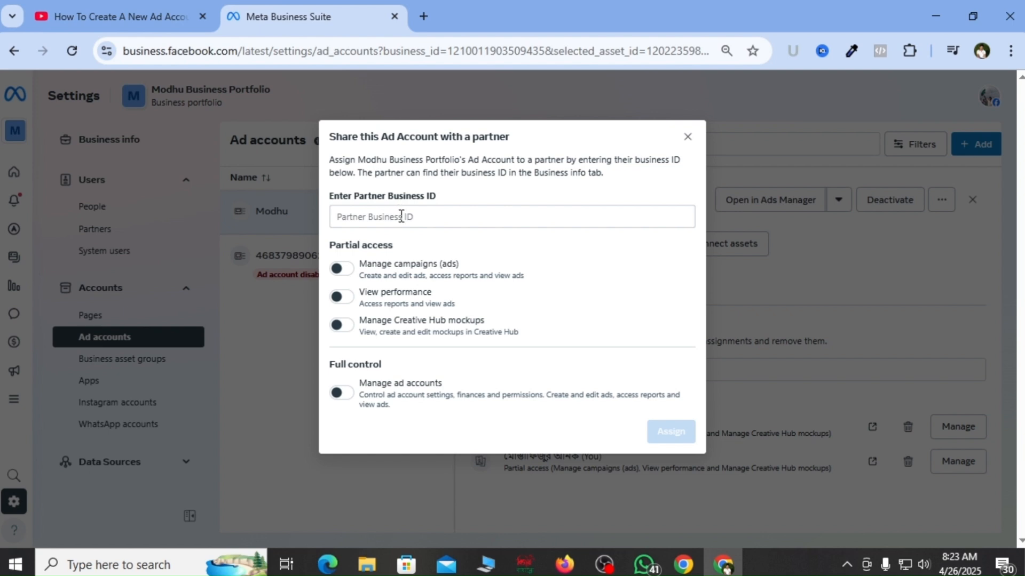
left_click(393, 218)
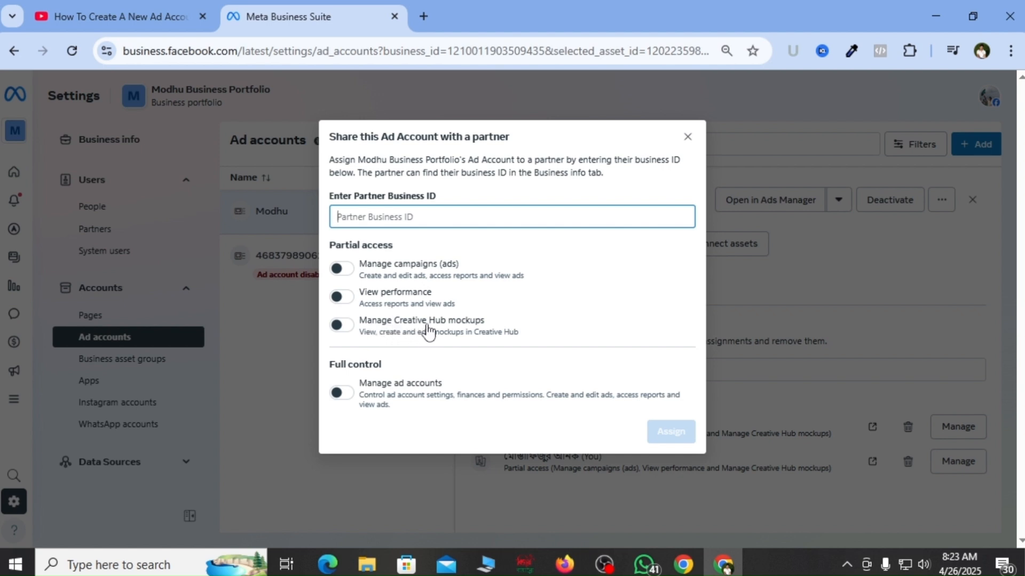
left_click(342, 394)
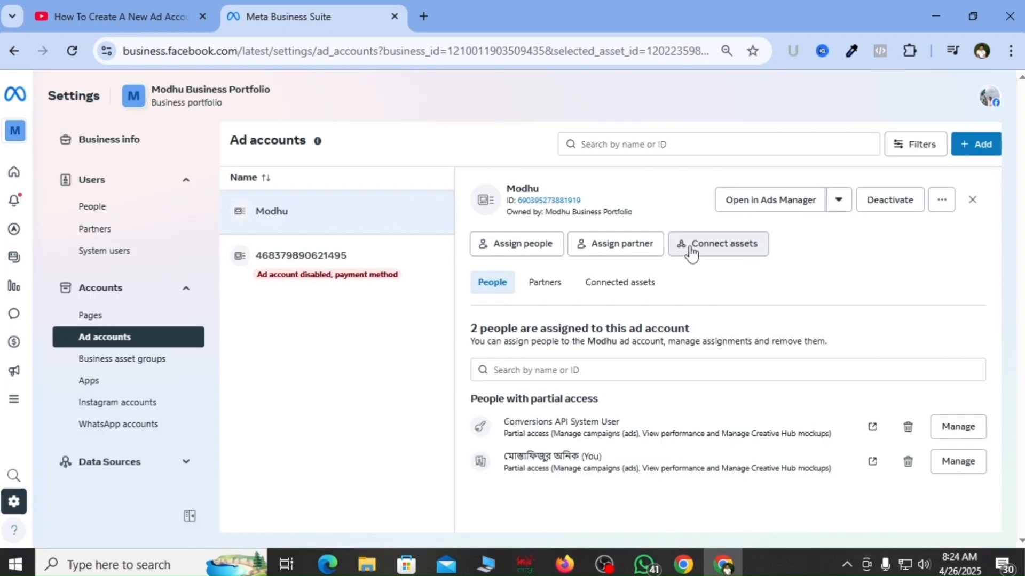
Step: Open the options for connecting business assets to the Modhu ad account
left_click(718, 244)
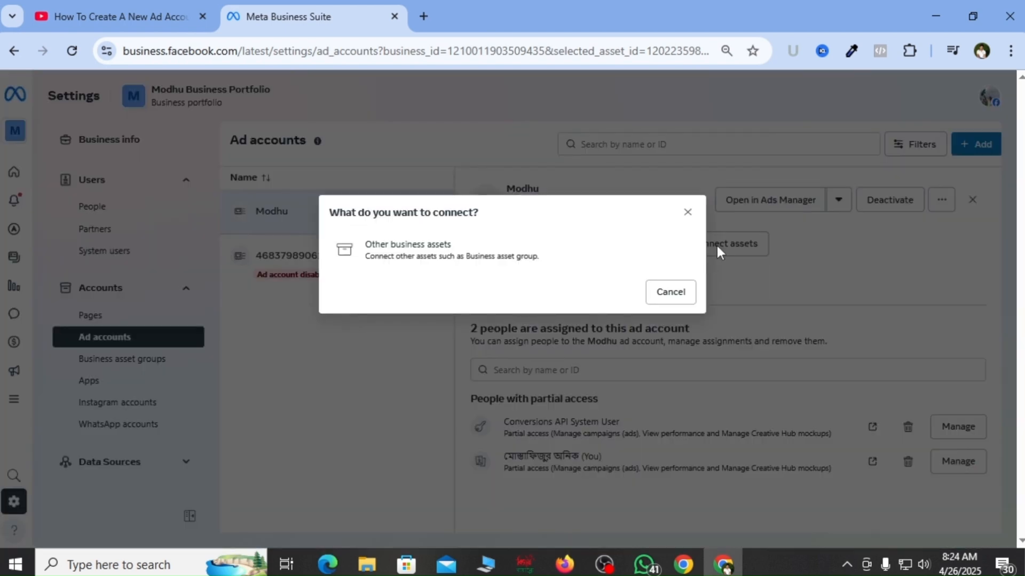